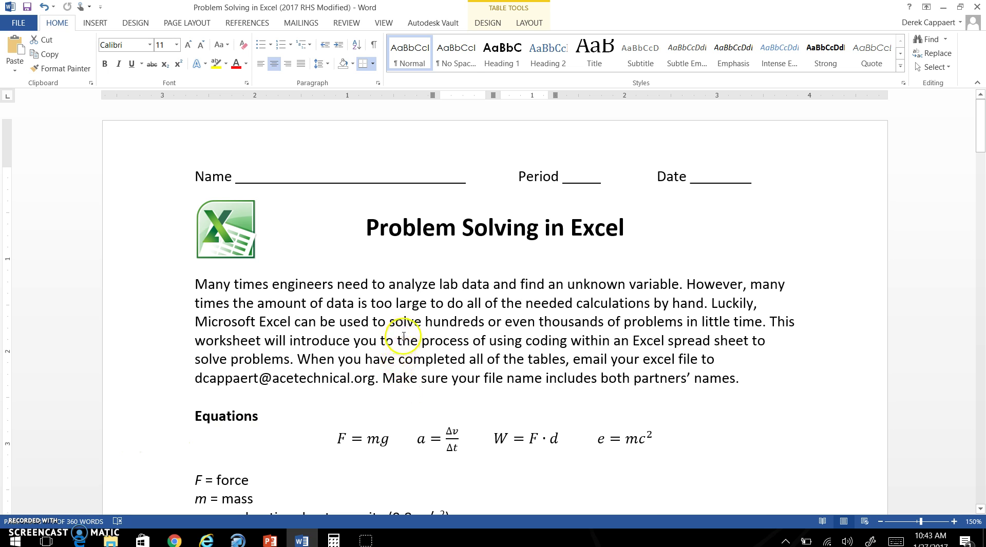
Step: Find the Example Problem table in the Word worksheet and switch to Excel with a new blank workbook
scroll(401, 341, down, 8)
scroll(400, 334, down, 1)
scroll(400, 325, down, 1)
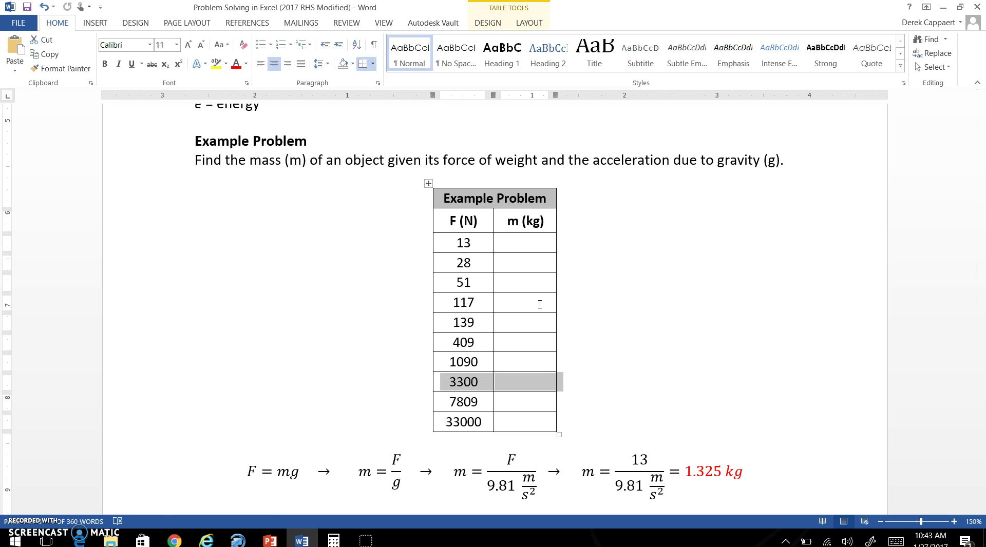
click(525, 308)
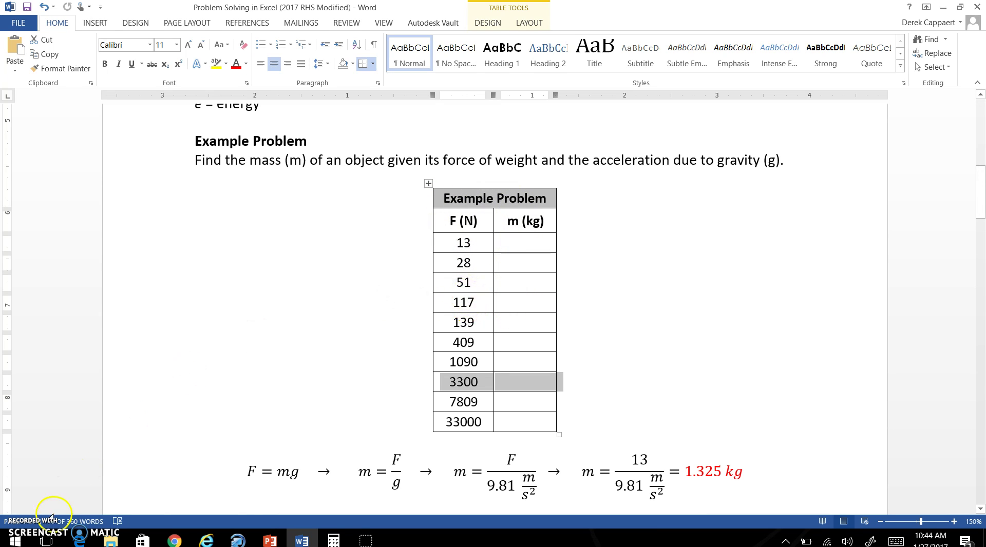
key(super)
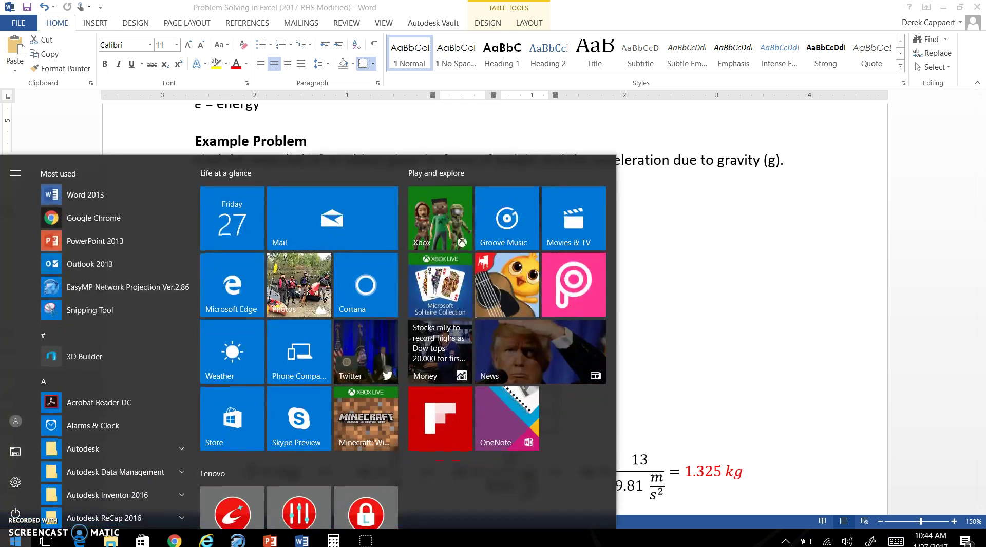
text(exce)
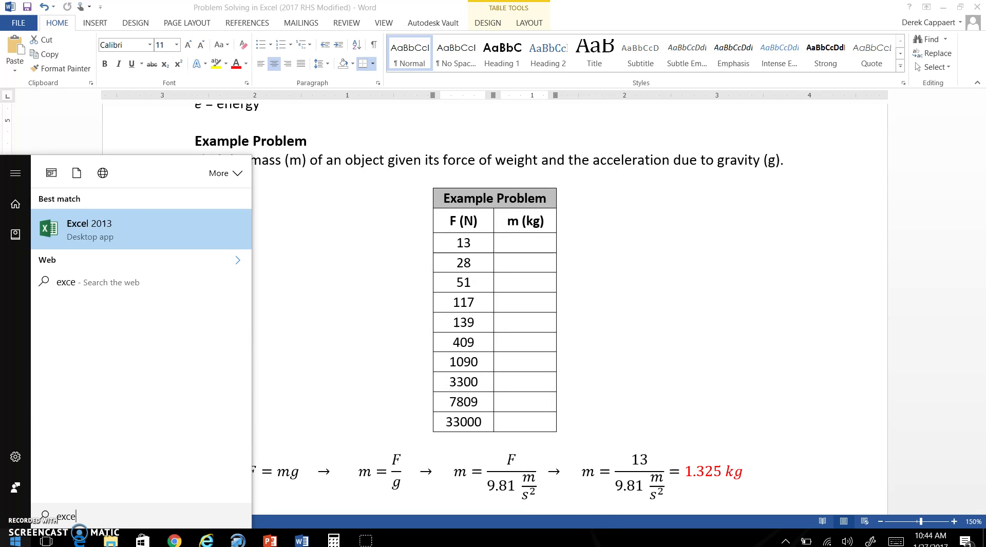
click(137, 244)
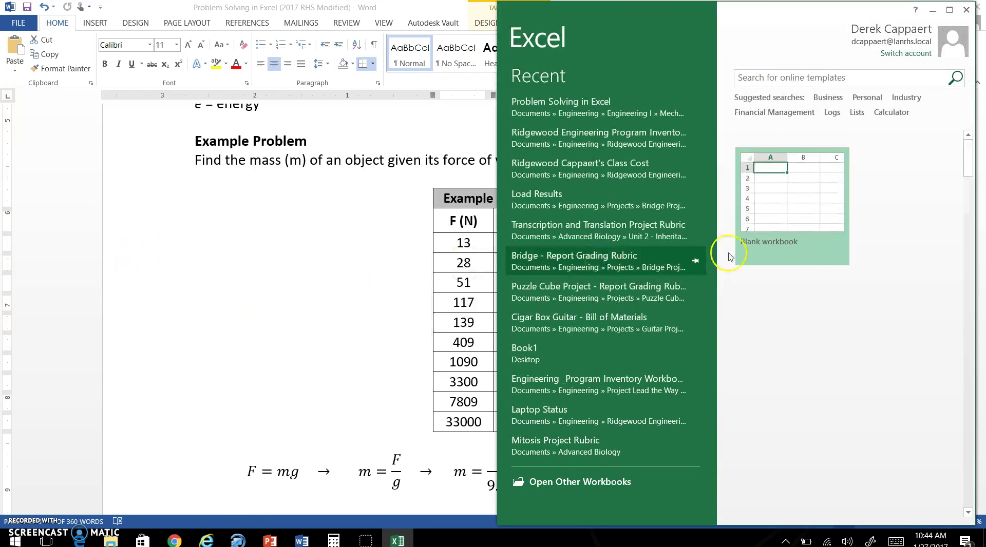
click(801, 249)
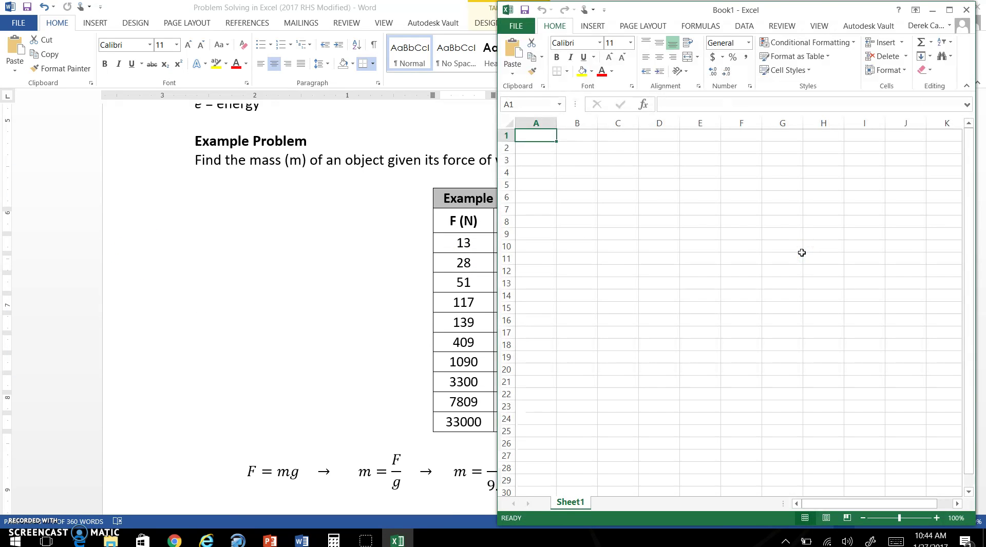
Step: Arrange the Word worksheet beside the Excel workbook so its table can be read while entering data
click(579, 150)
key(alt+Tab)
click(960, 7)
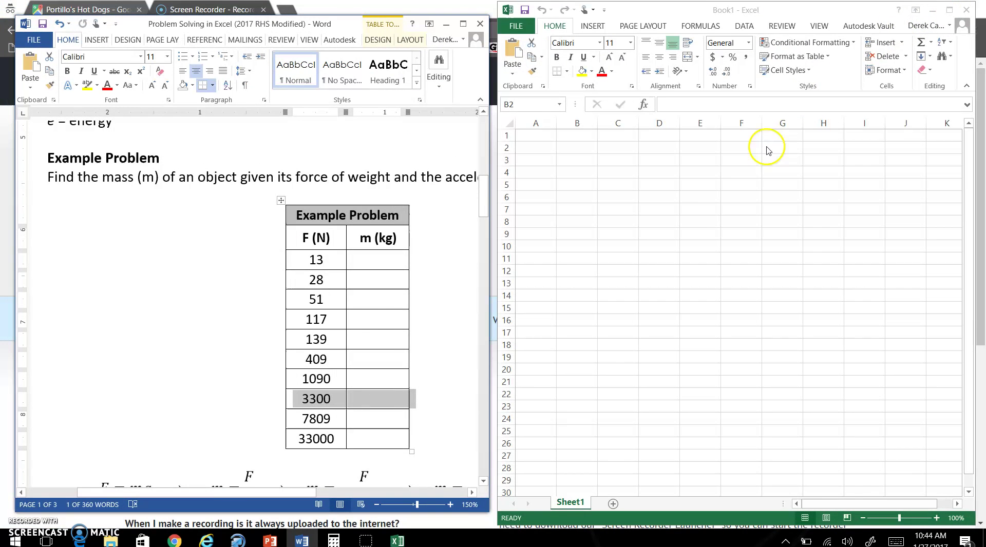
Step: Enter the title "Example Problem" in B3 and merge and center it across B3:C3
click(575, 160)
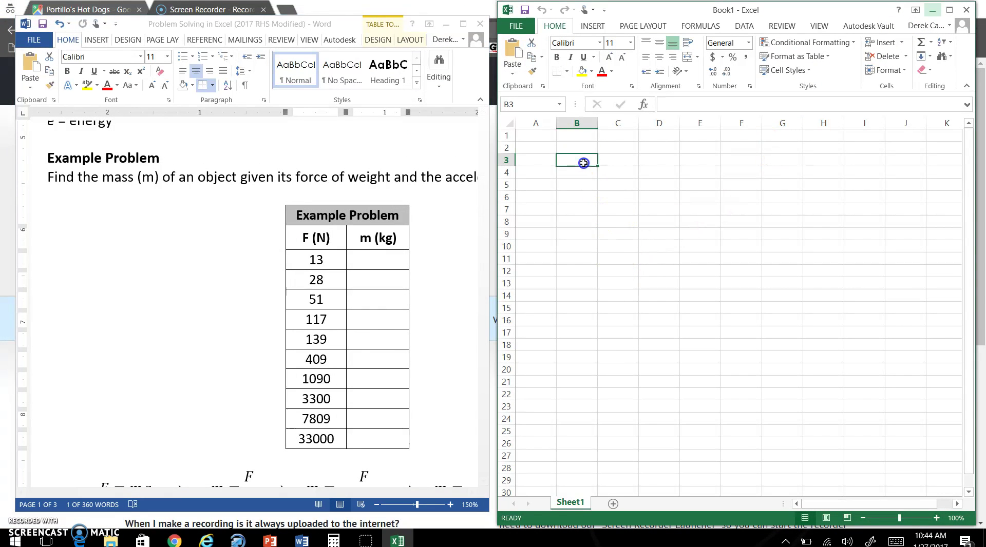
text(Example Problem)
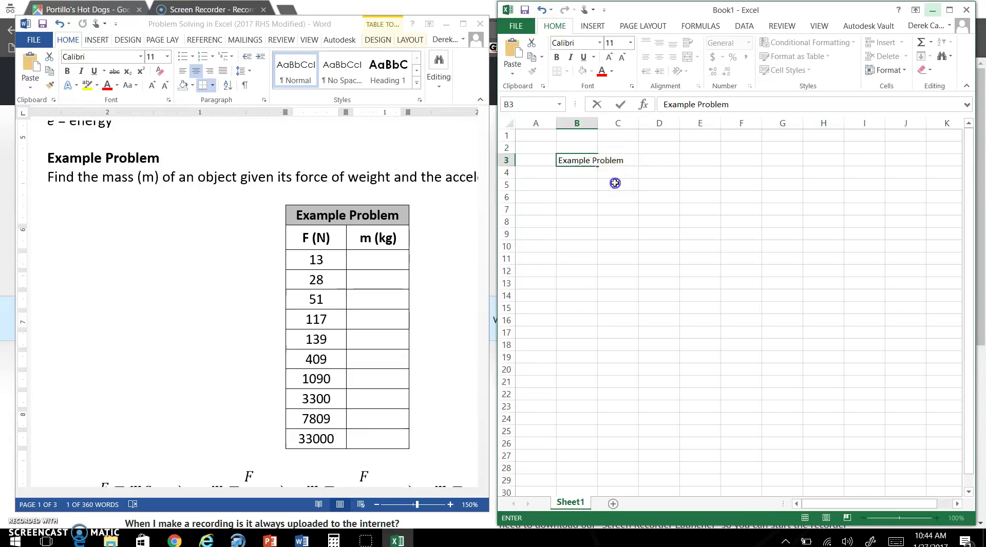
click(616, 184)
drag(590, 158, 607, 160)
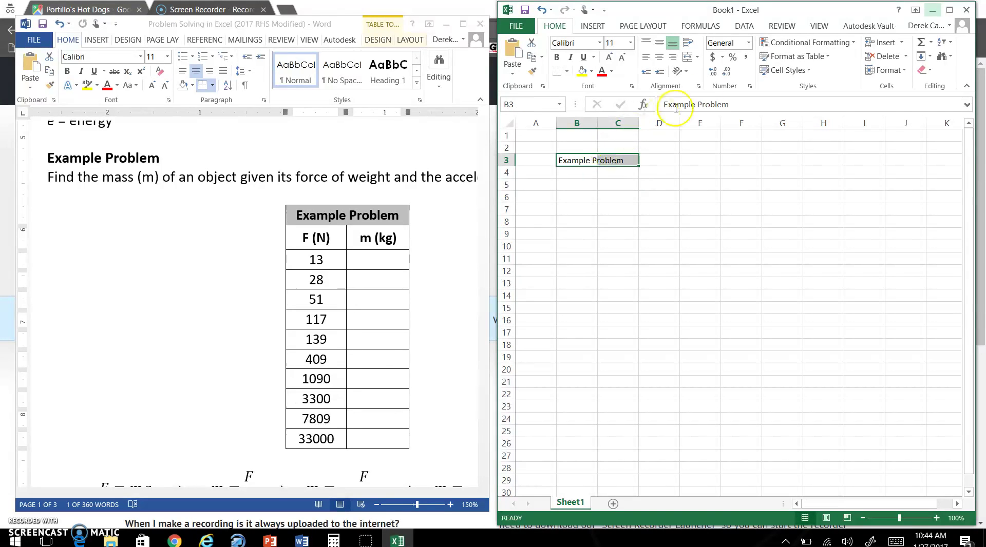
click(950, 10)
click(333, 64)
click(120, 218)
Step: Apply all borders to the table range B3:C15
drag(89, 164, 123, 307)
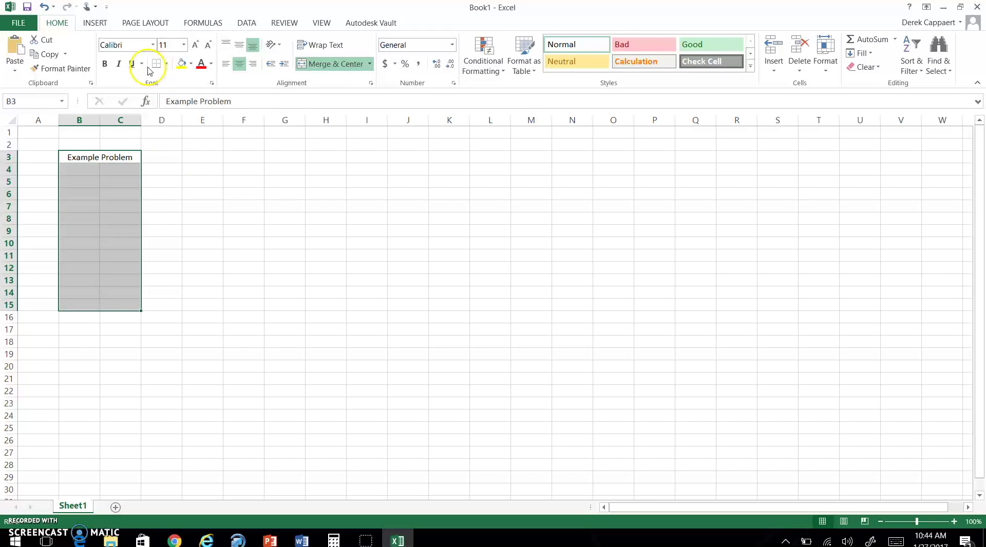
click(166, 64)
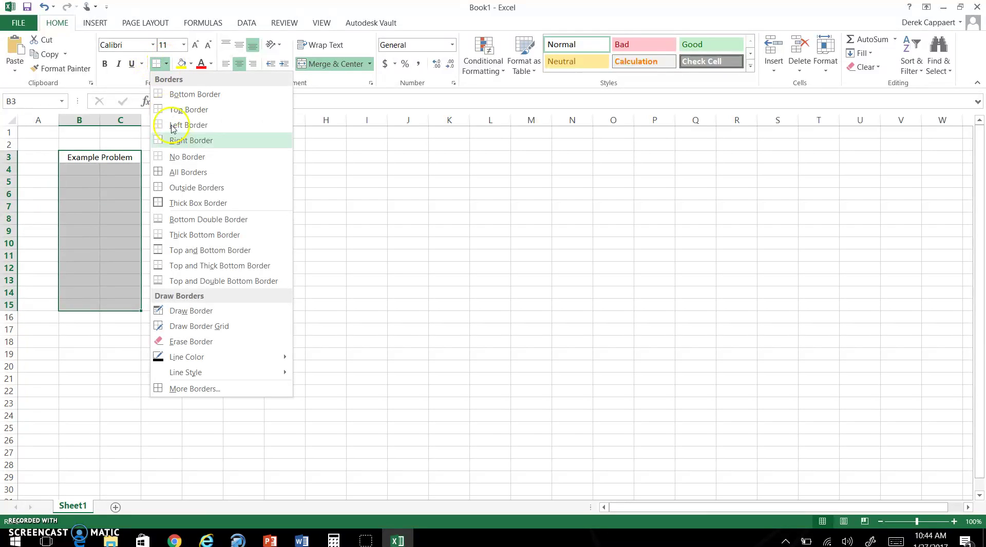
click(190, 172)
Step: Format the "Example Problem" title cell with a light gray fill and bold text
click(92, 156)
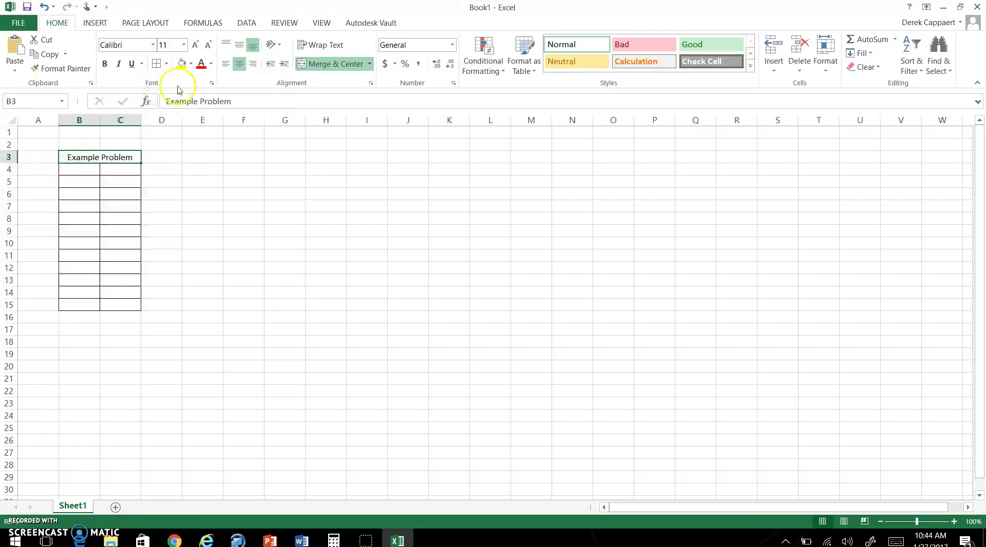
click(191, 64)
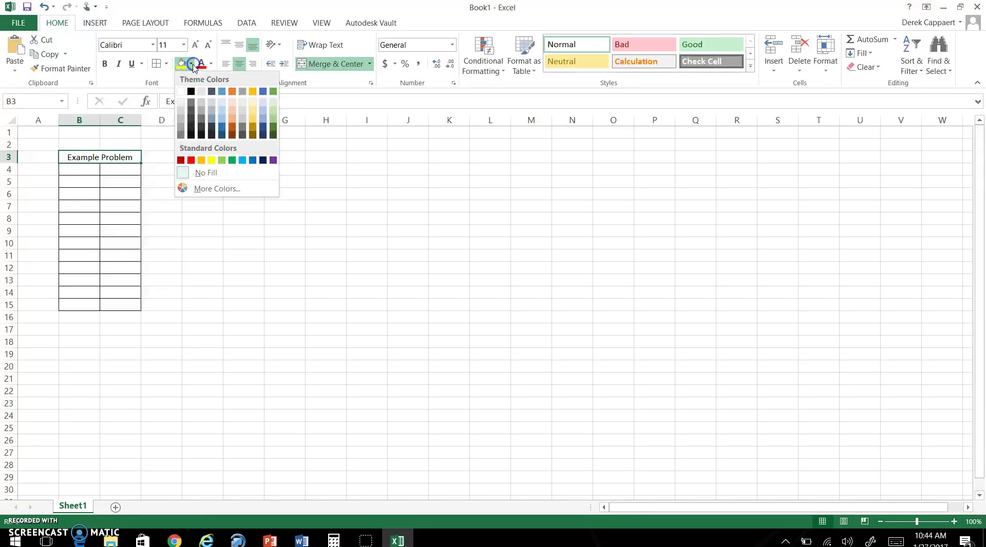
click(181, 110)
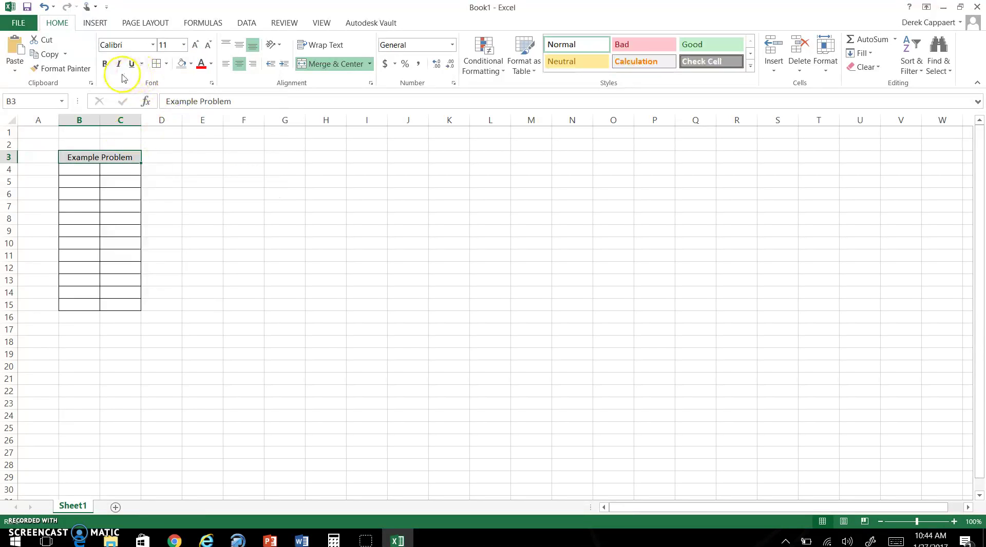
click(104, 64)
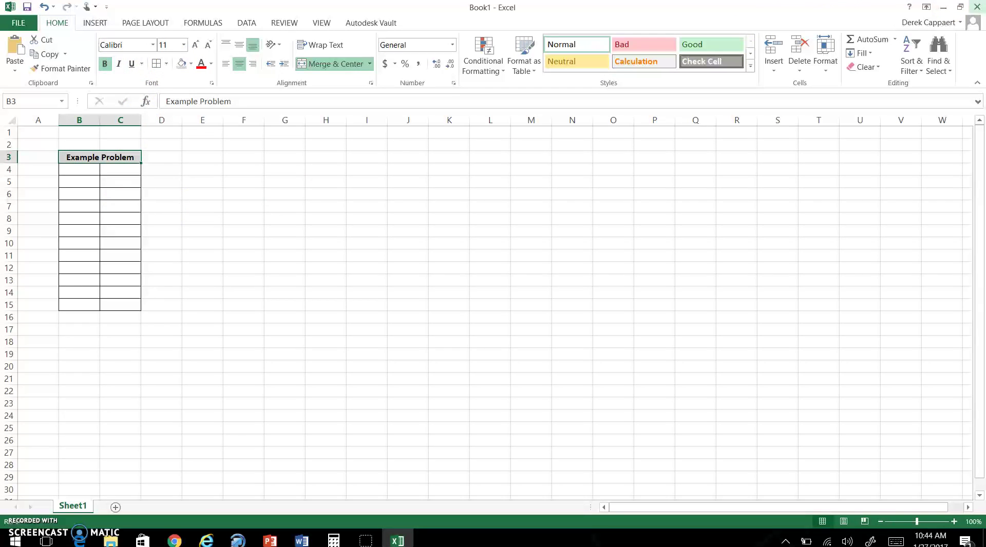
Step: Enter the column headings "F (N)" in B4 and "m (kg)" in C4
click(960, 6)
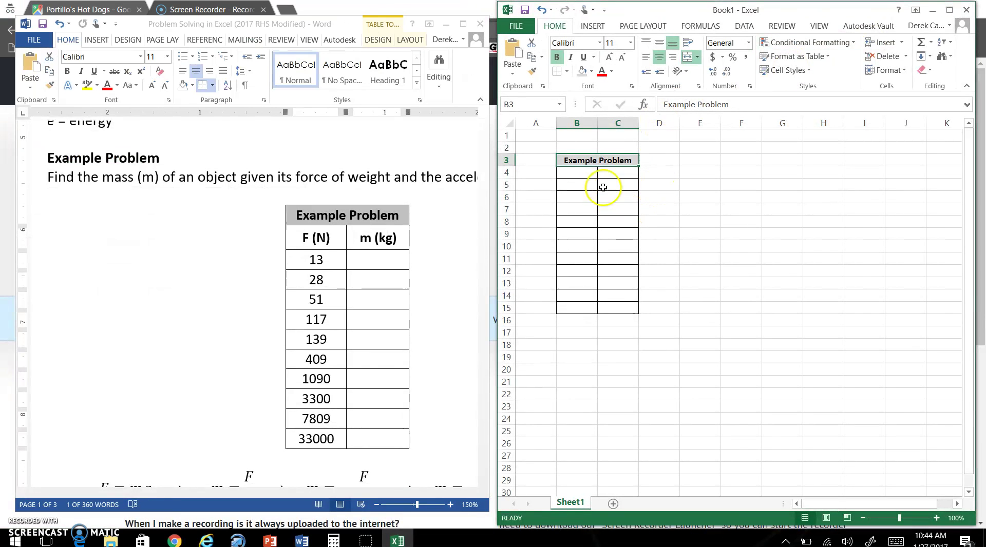
click(580, 176)
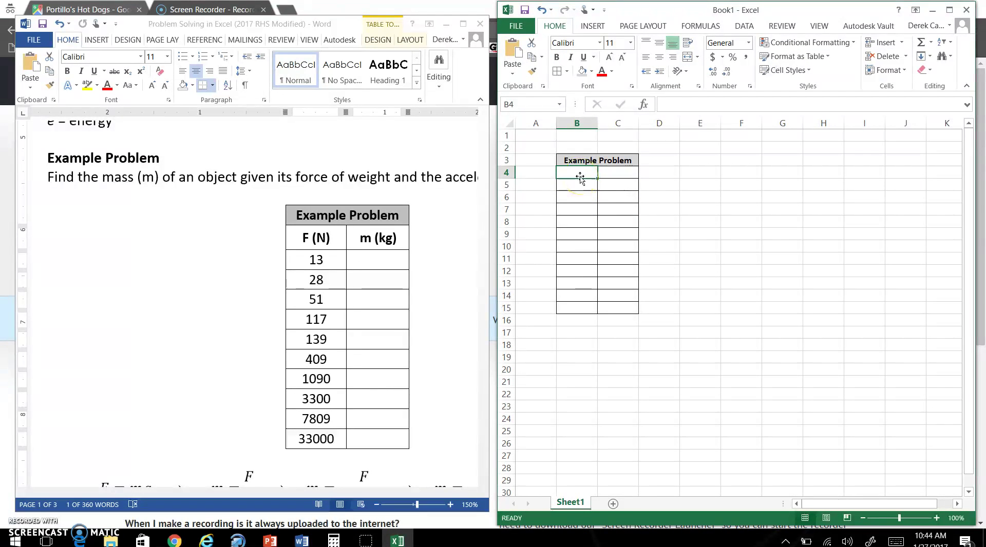
text(F (N)
click(623, 172)
text(n)
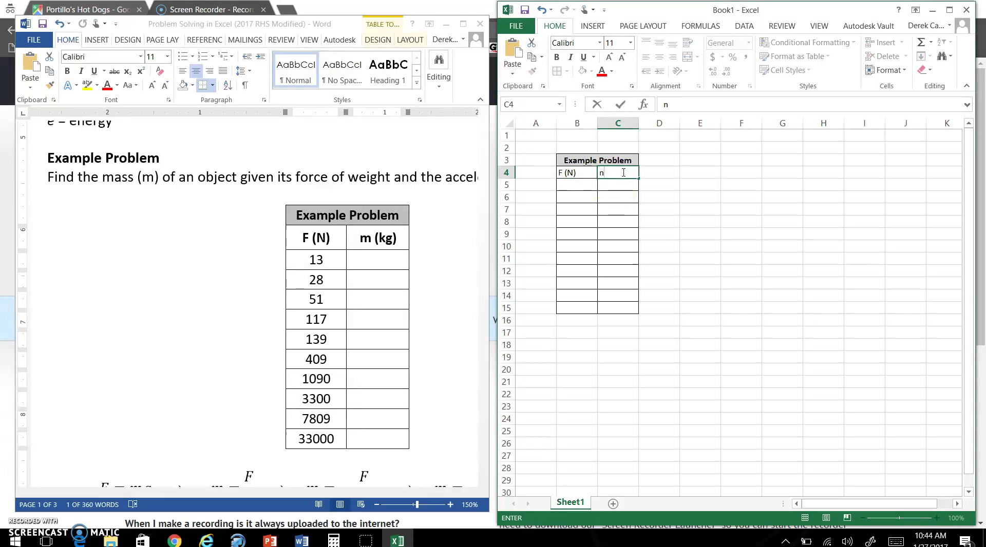
key(BackSpace)
text(m (kg)
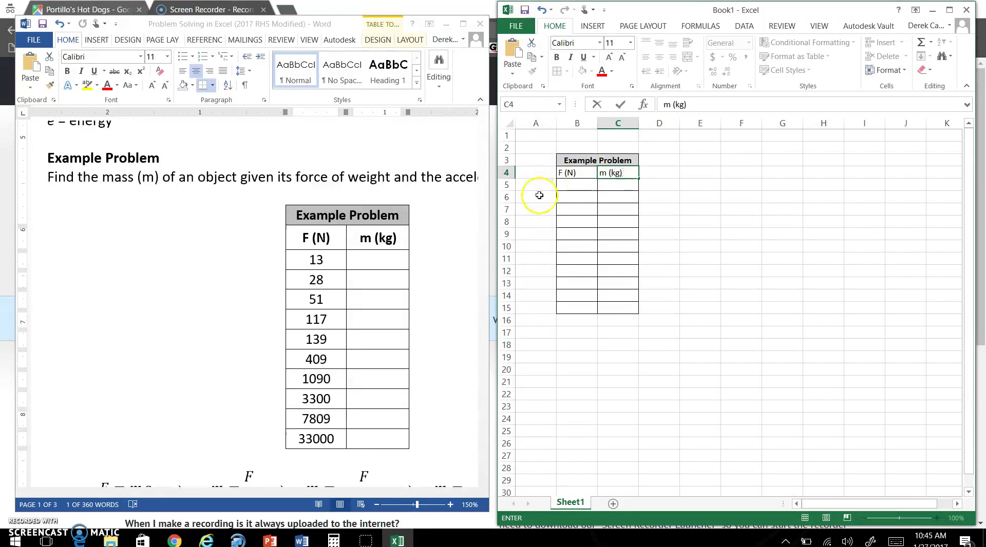
Step: Fill B5:B14 with the force values 13, 28, 51, 117, 139, 409, 1090, 3300, 7809 and 33000
click(576, 186)
text(13)
click(584, 196)
text(28)
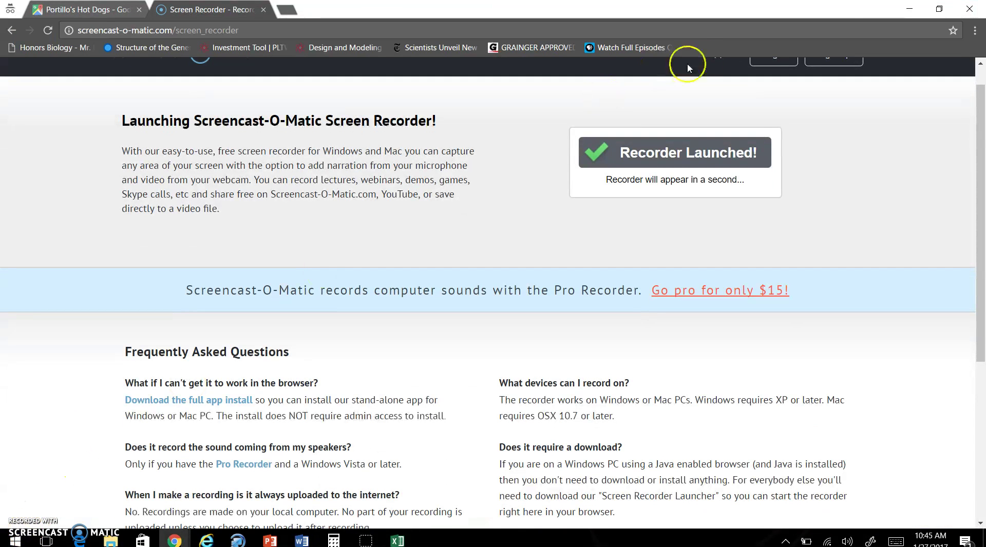
click(909, 8)
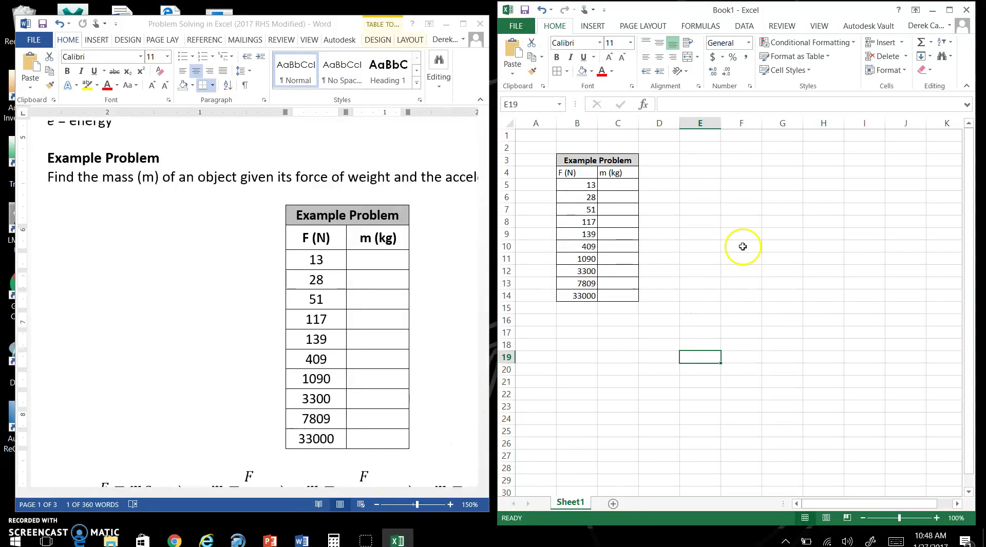
Step: Center the force values in B5:B14 and the column headings in B4:C4
drag(587, 183, 576, 293)
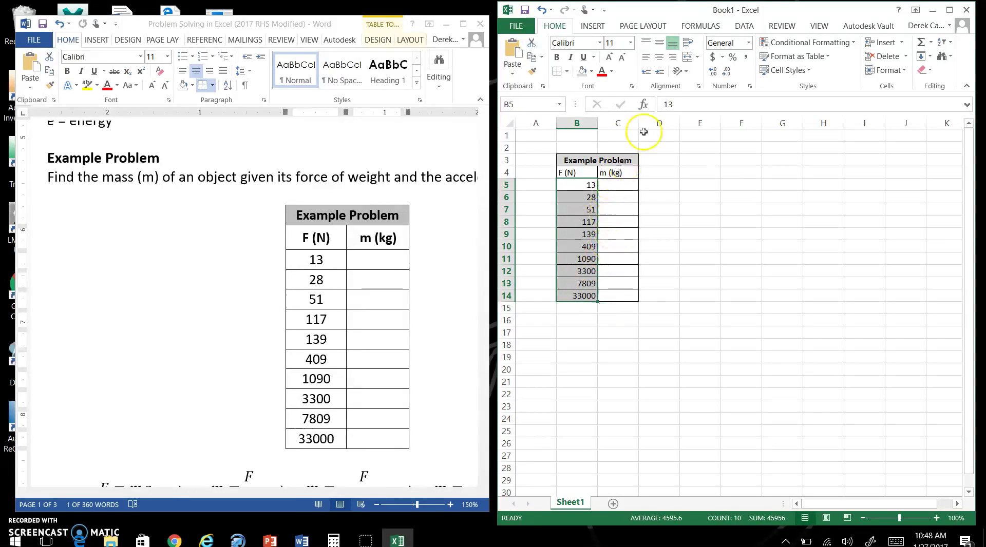
click(664, 61)
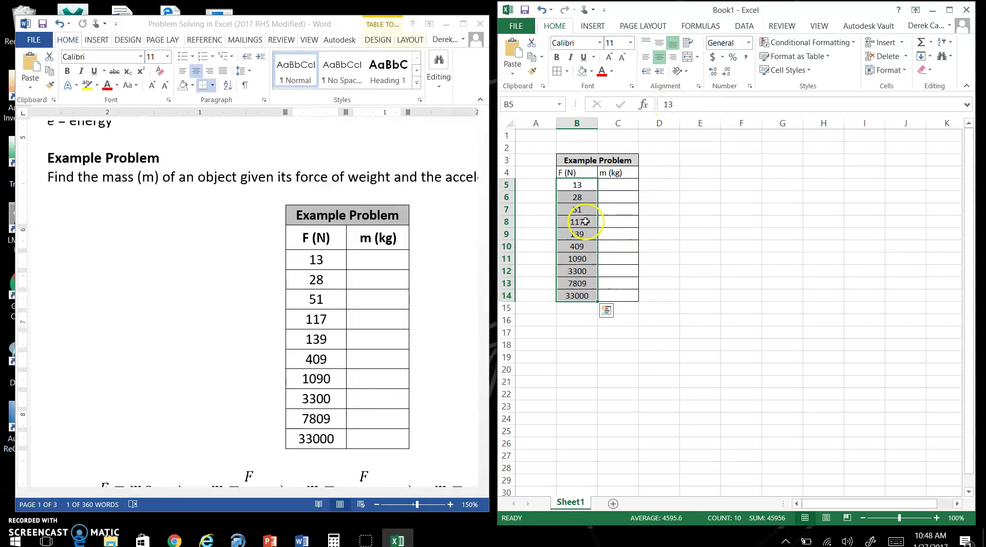
drag(571, 172, 614, 173)
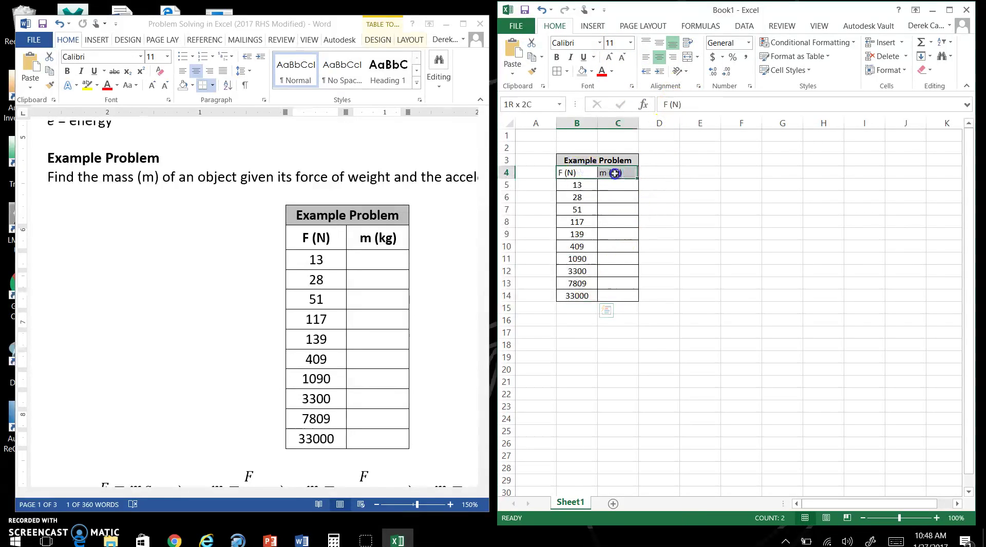
click(661, 58)
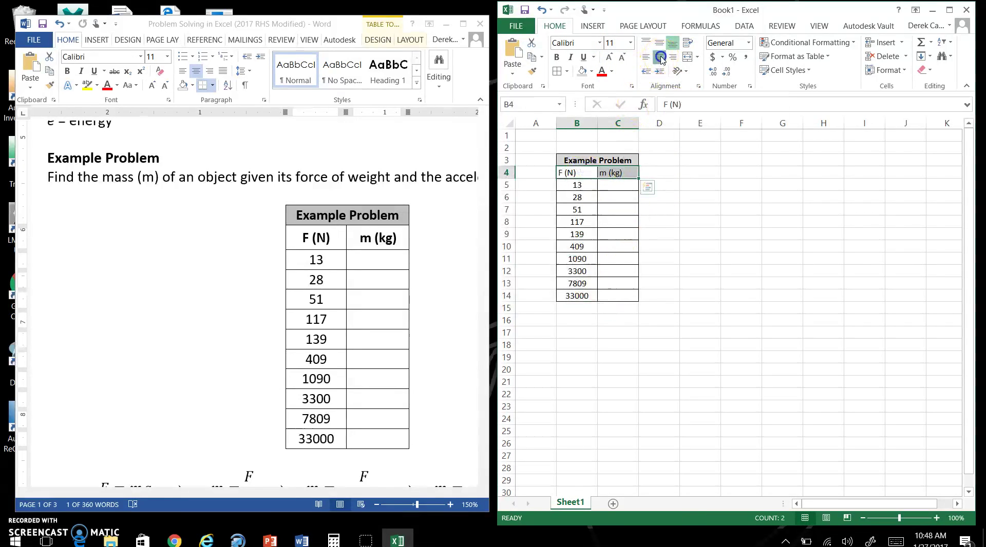
click(619, 185)
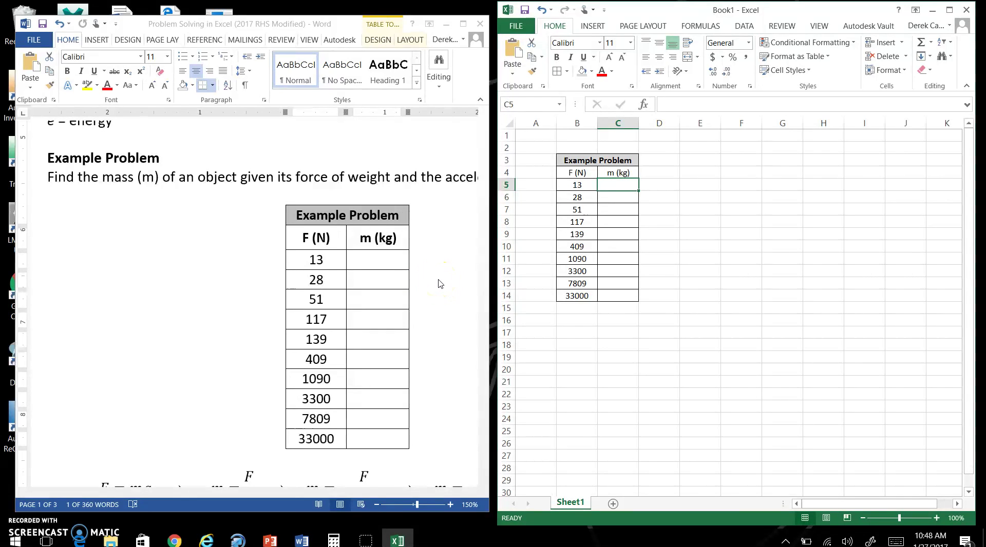
Step: Examine in the Word worksheet how F = mg is rearranged to solve for mass below the Example Problem table
click(440, 283)
scroll(439, 279, down, 1)
scroll(436, 282, down, 2)
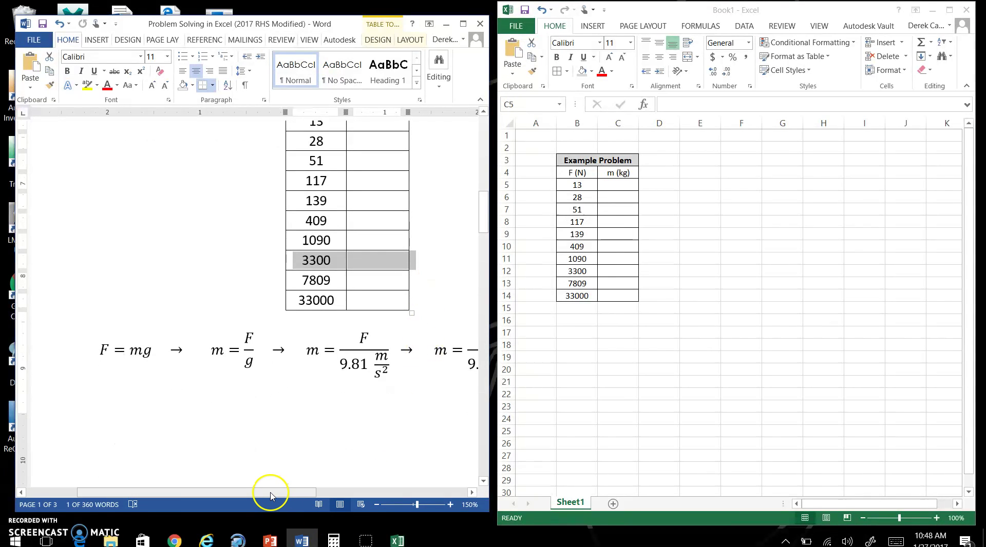
scroll(267, 406, up, 4)
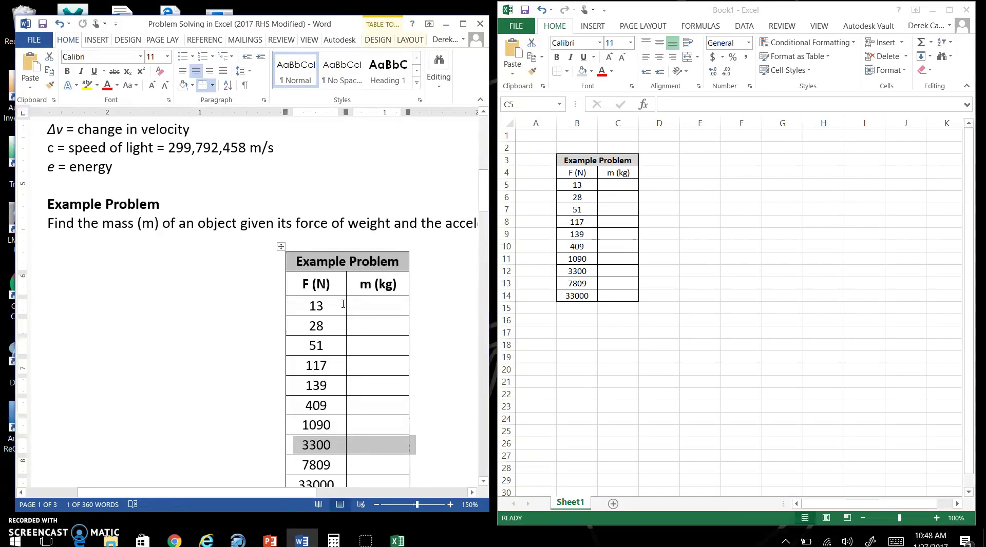
click(463, 23)
click(529, 285)
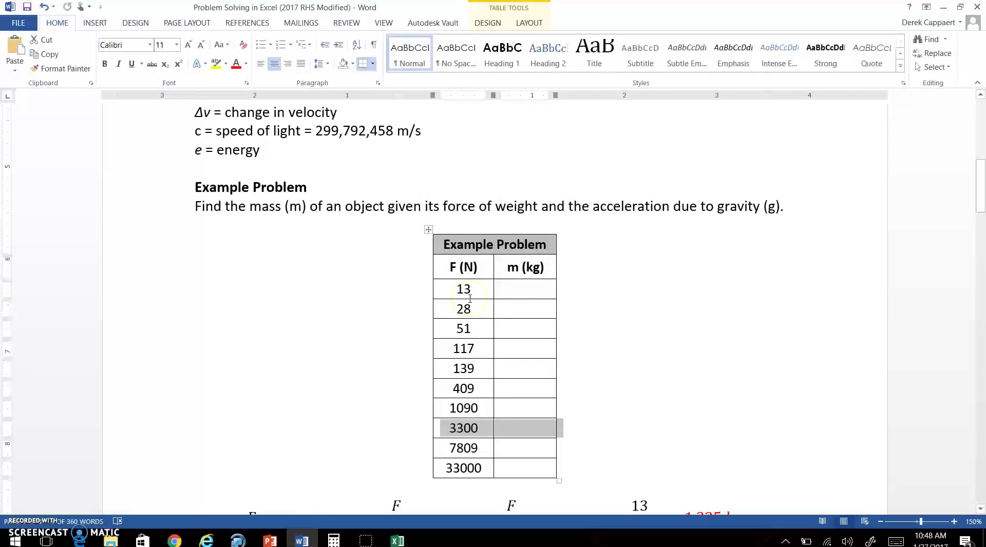
scroll(470, 299, down, 5)
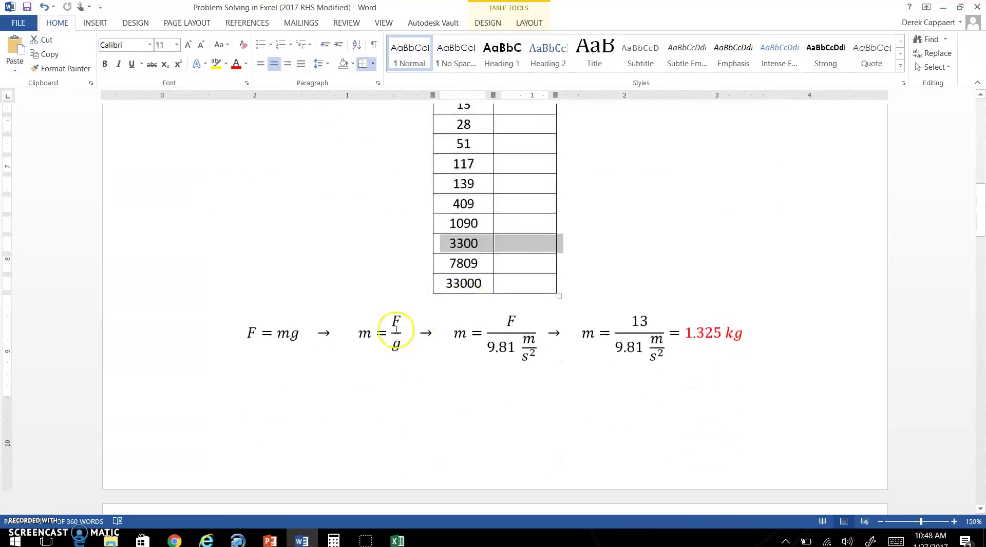
click(270, 343)
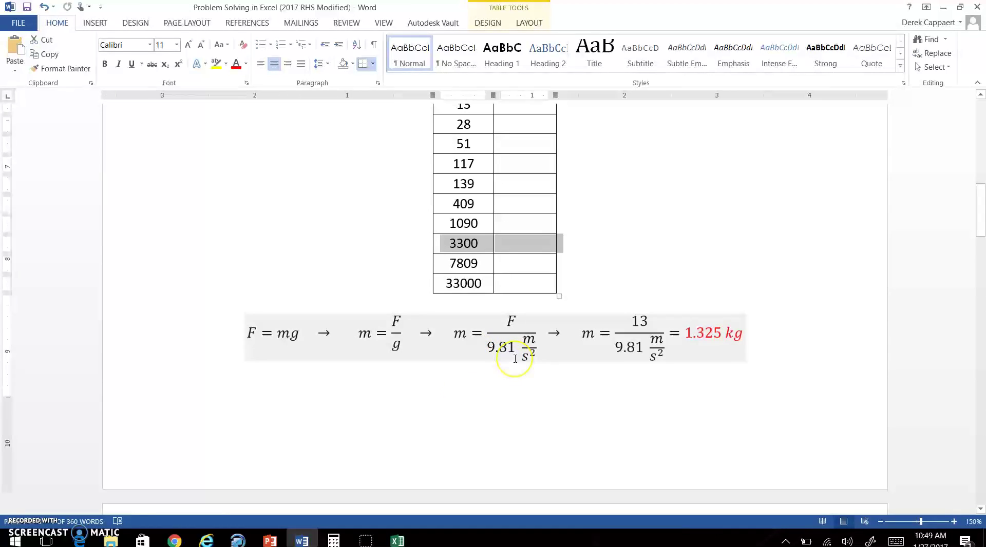
scroll(634, 344, up, 2)
click(636, 343)
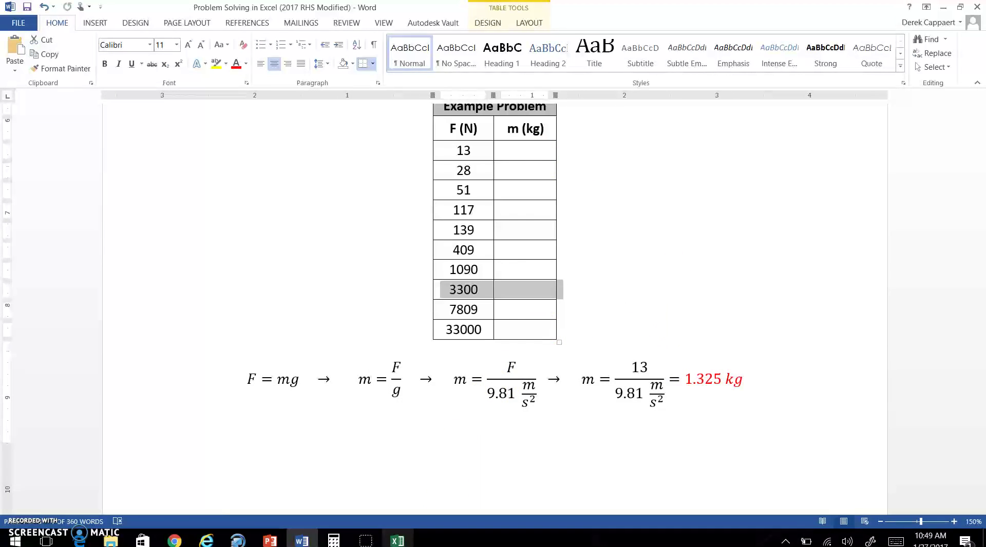
Step: Put the Word worksheet beside the Excel workbook again and select the equation m = F / 9.81 m/s²
click(399, 542)
click(379, 9)
click(960, 6)
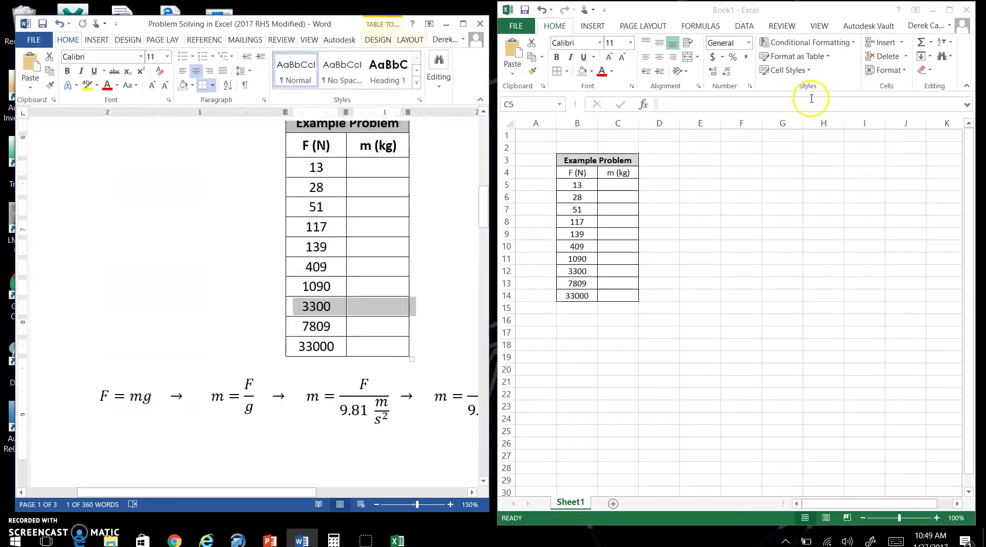
click(355, 409)
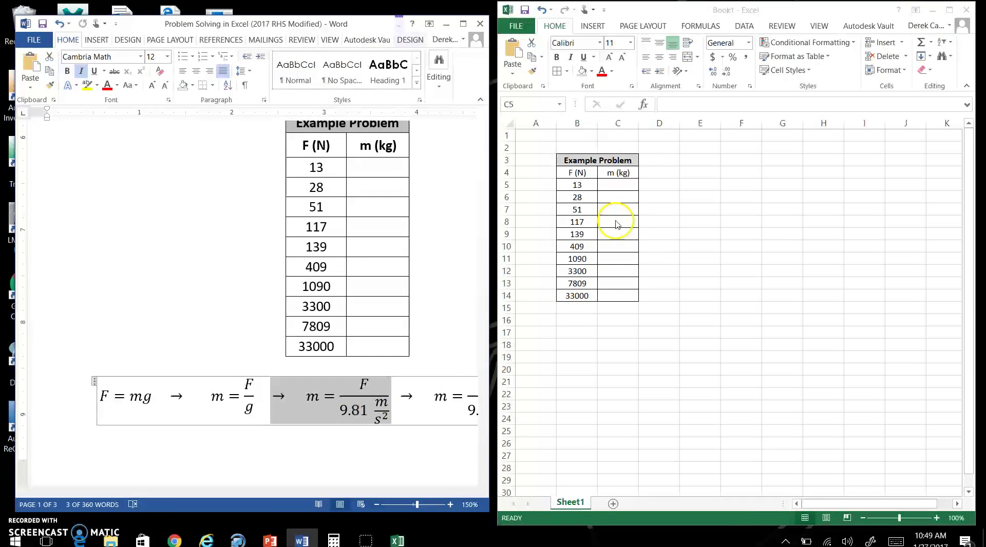
Step: Enter the formula =B5/9.81 in C5 to calculate the first mass, following the worked equation in the Word worksheet
click(619, 185)
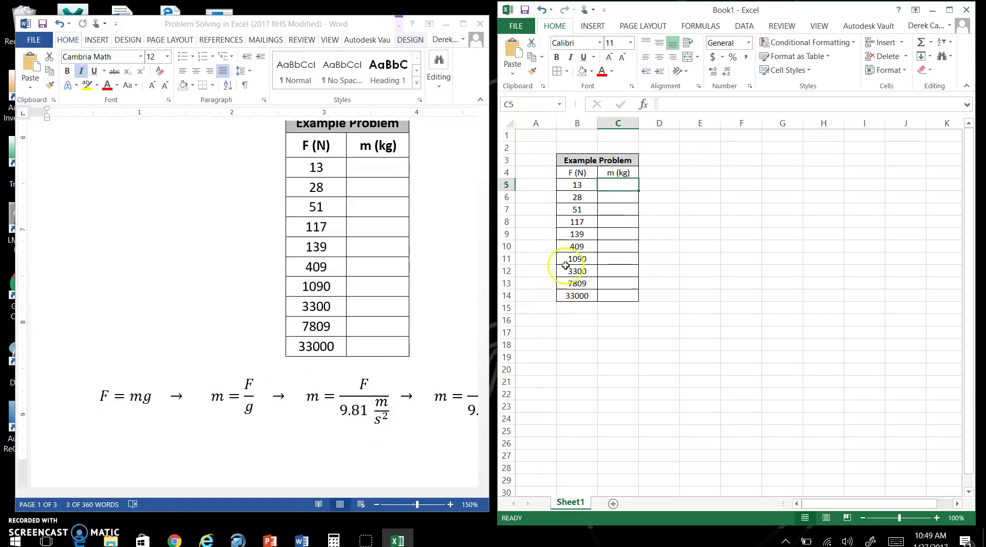
click(669, 106)
text(=)
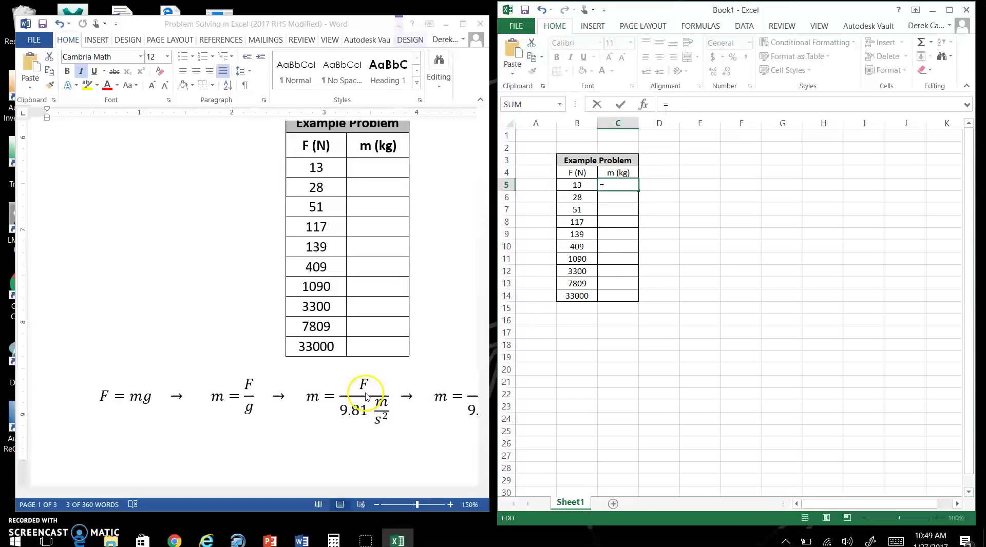
click(578, 185)
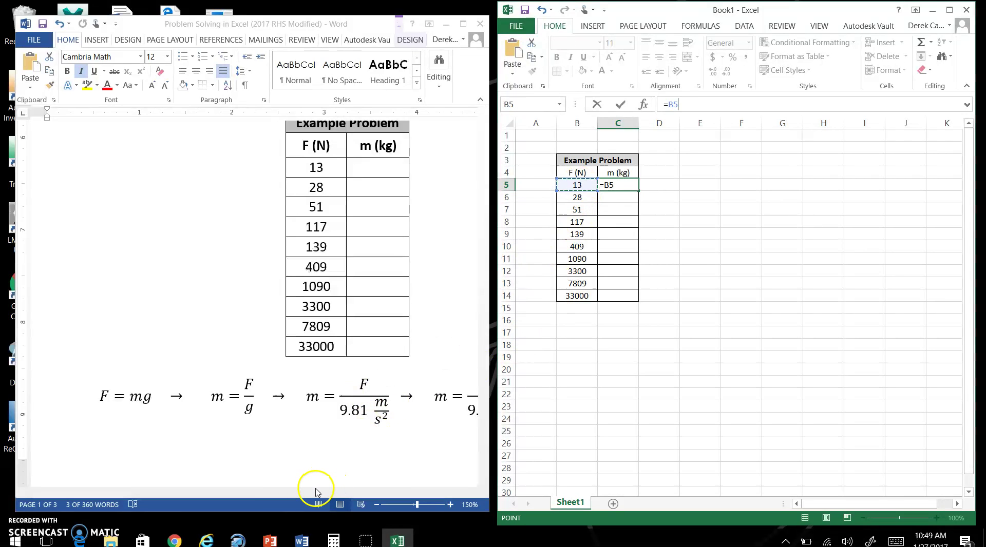
click(317, 444)
drag(99, 492, 176, 493)
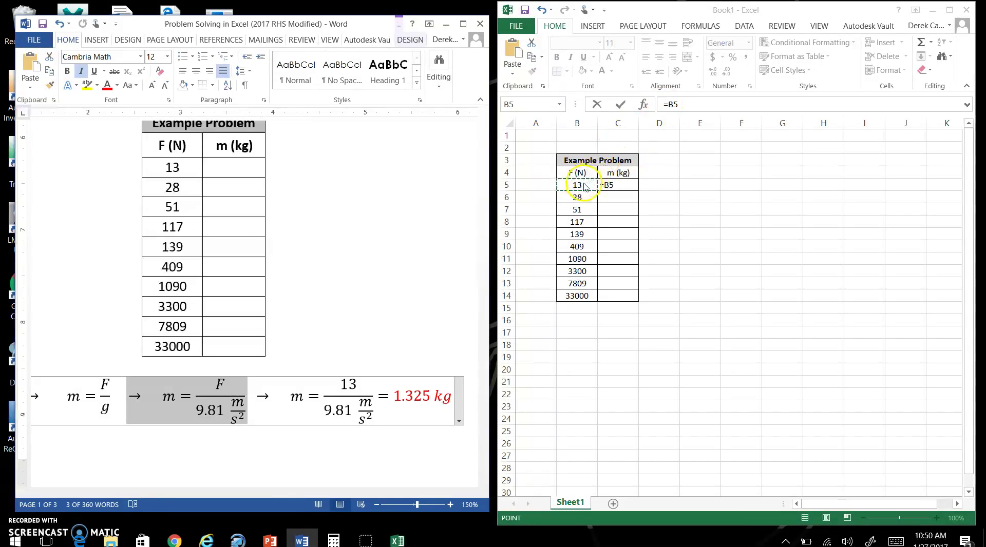
click(692, 103)
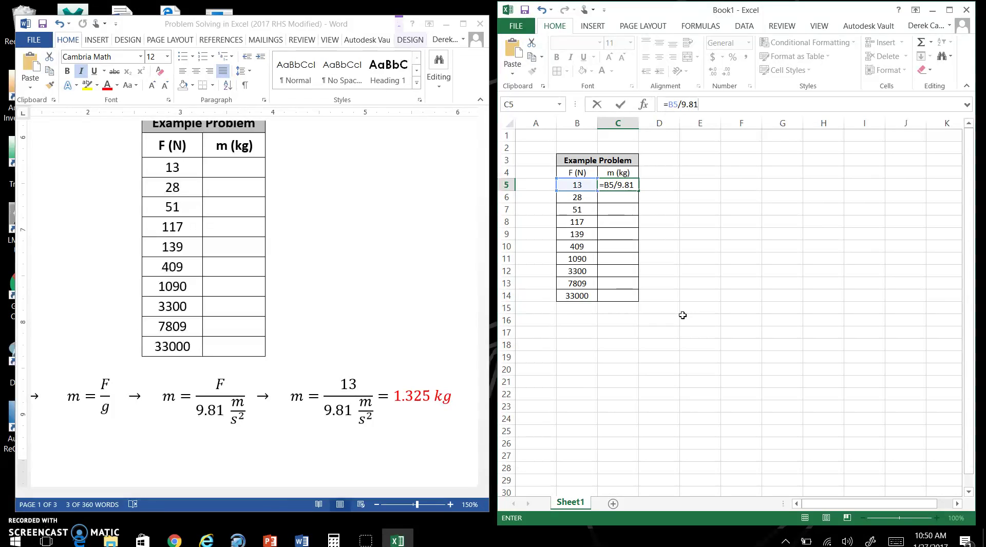
key(Return)
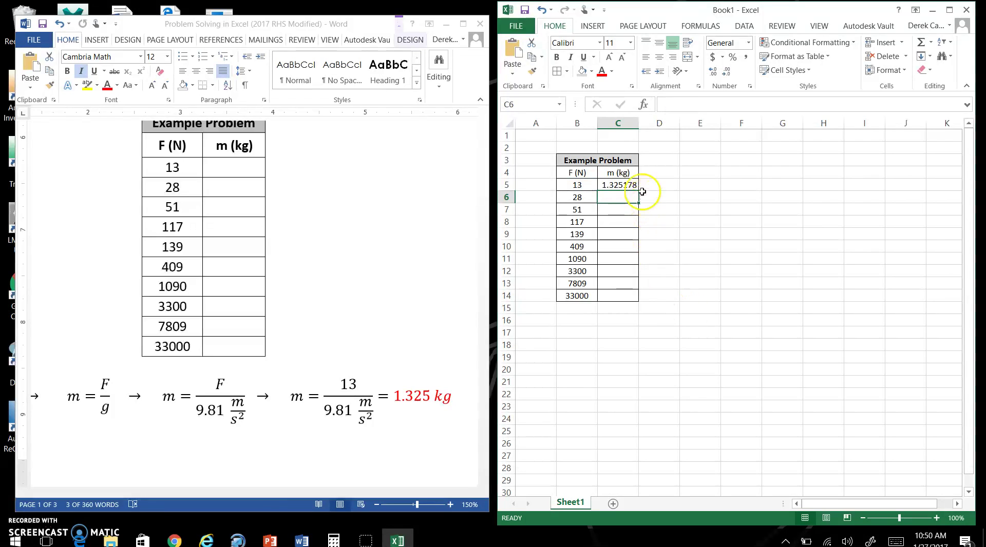
Step: Fill the mass formula from C5 down through C14
click(626, 185)
click(679, 104)
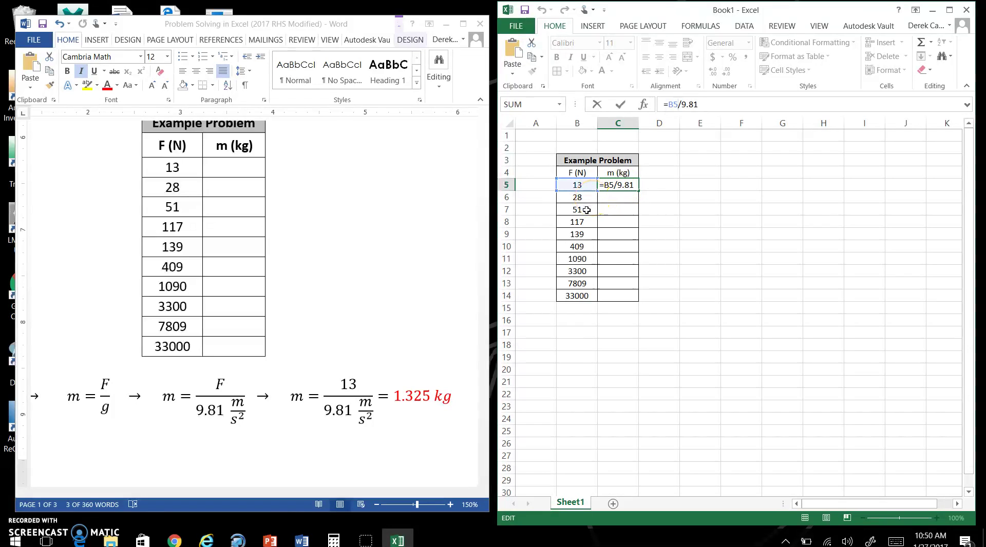
drag(683, 174, 628, 301)
click(629, 185)
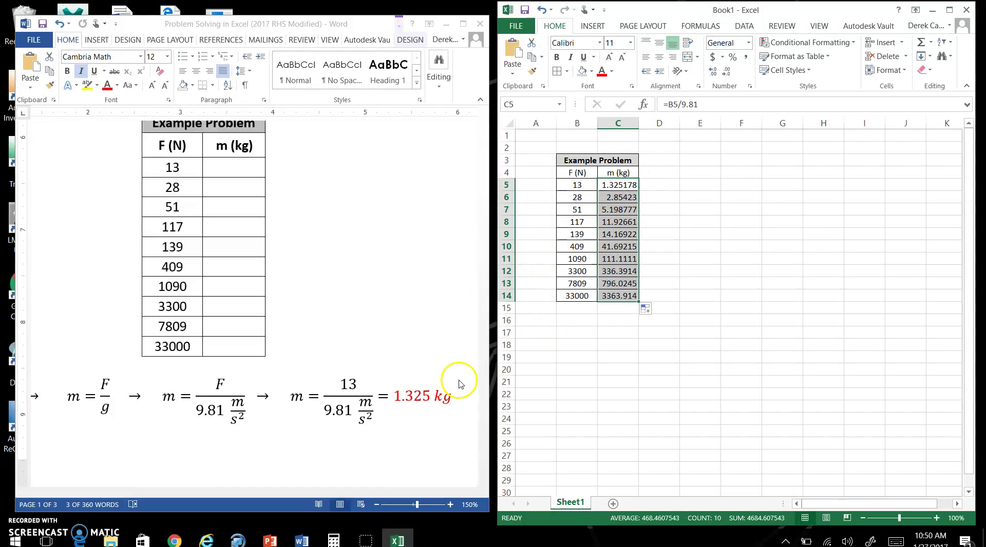
Step: Inspect the filled formulas in C6 and C7 to check which force cells they reference
click(617, 197)
click(686, 104)
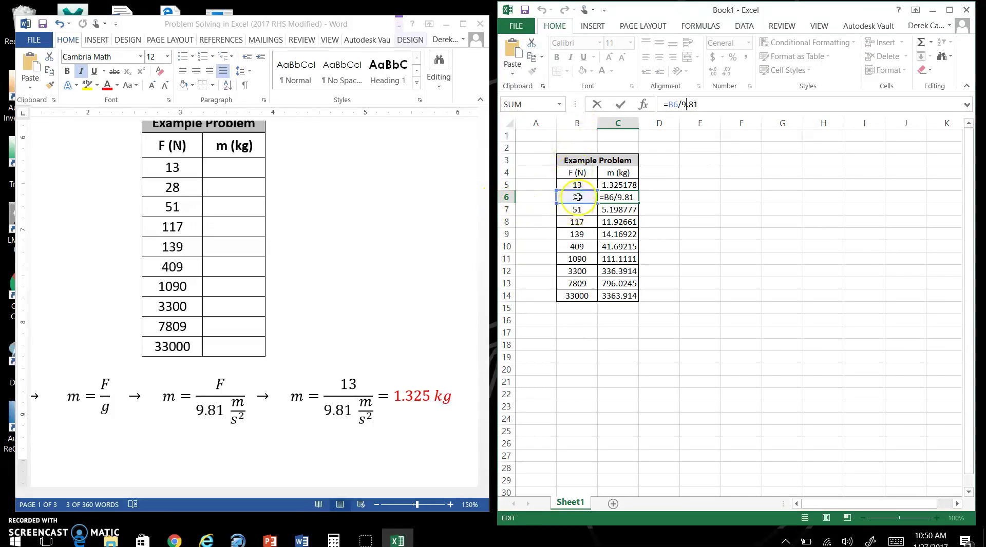
key(Return)
click(678, 104)
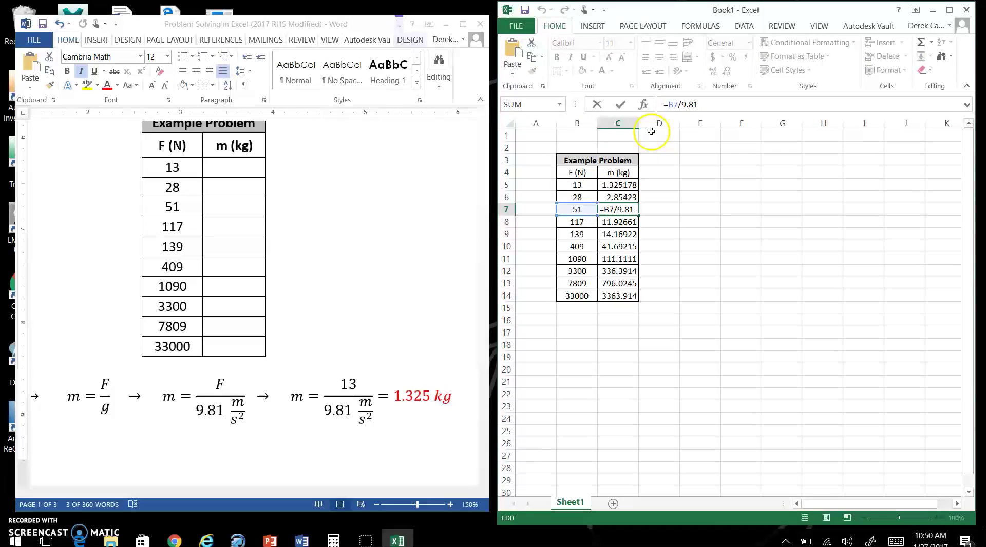
Step: Maximize the Word worksheet and examine Problems 3 and 4 and the Equations section
click(452, 24)
click(463, 24)
scroll(433, 307, down, 10)
scroll(434, 307, down, 3)
scroll(434, 310, up, 2)
click(434, 314)
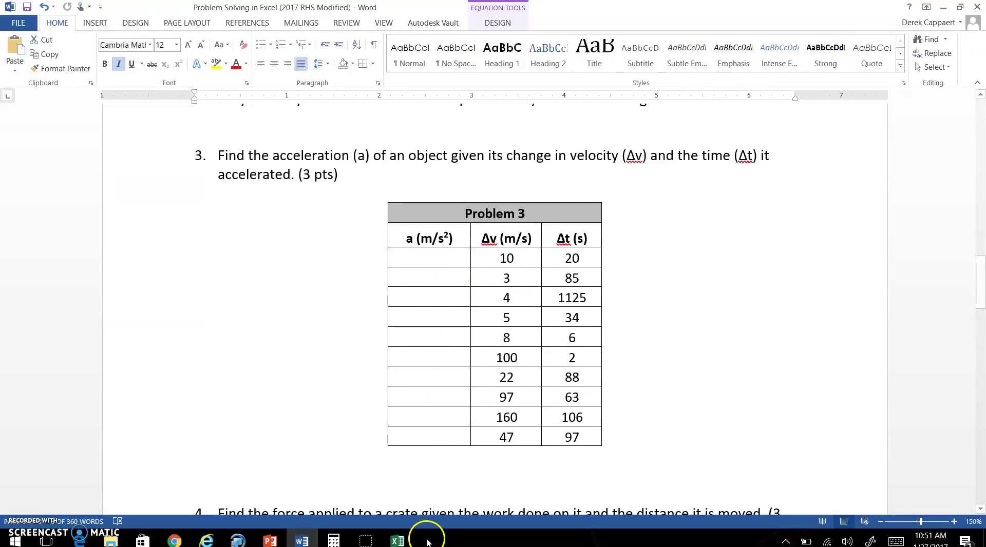
scroll(457, 315, down, 7)
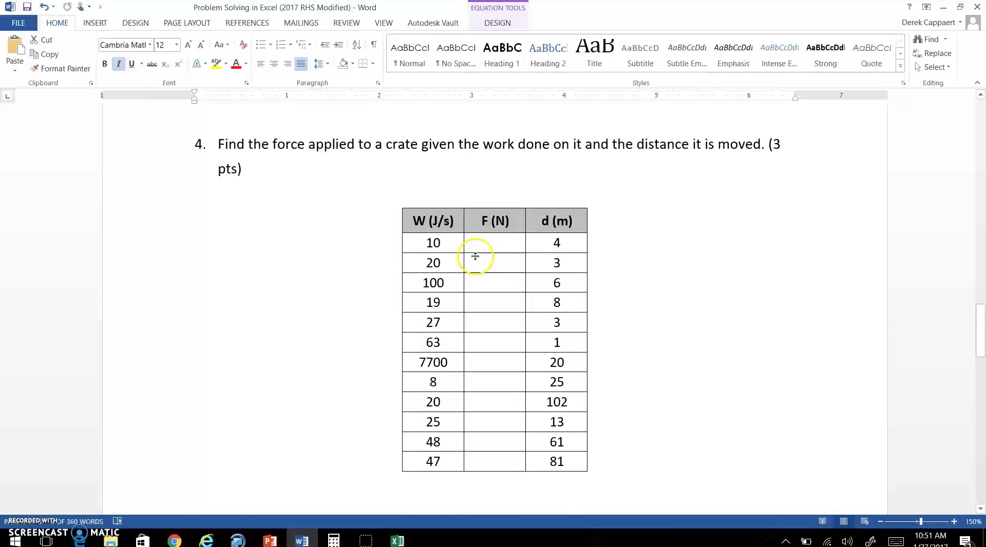
scroll(489, 308, up, 8)
scroll(489, 308, up, 12)
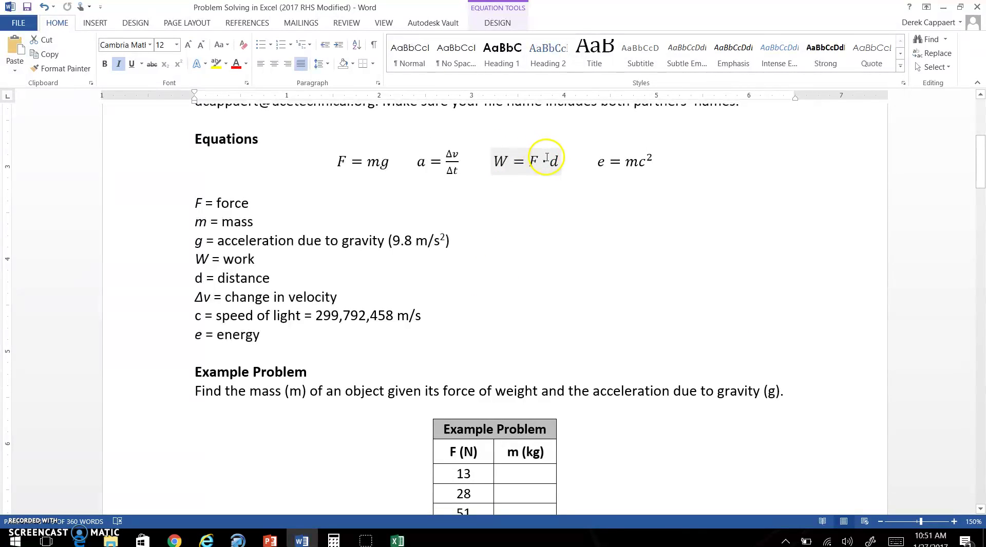
Step: Review Problem 3 and the worked equation below the Example Problem table, and minimize the Word worksheet to return to the Excel workbook
scroll(527, 314, down, 10)
scroll(527, 315, down, 8)
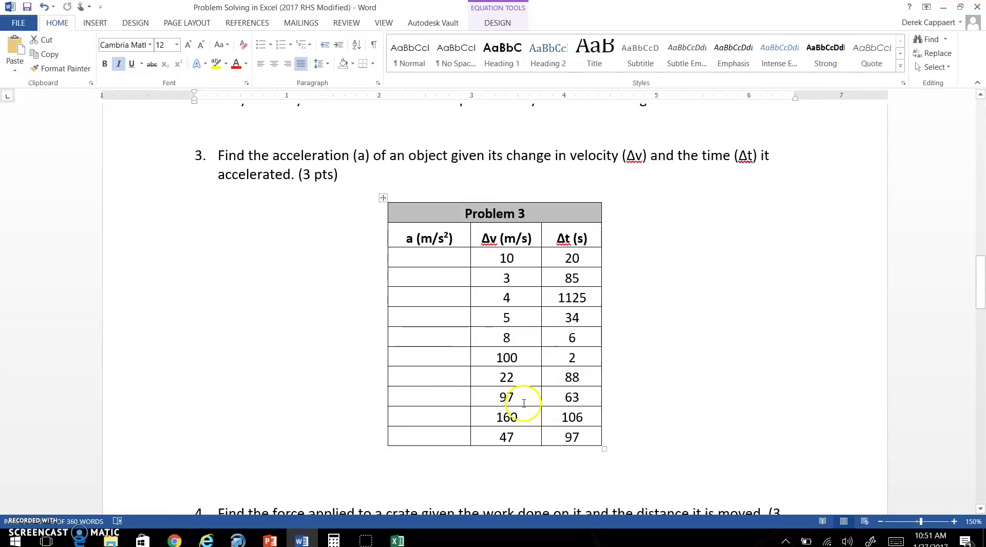
scroll(524, 401, down, 1)
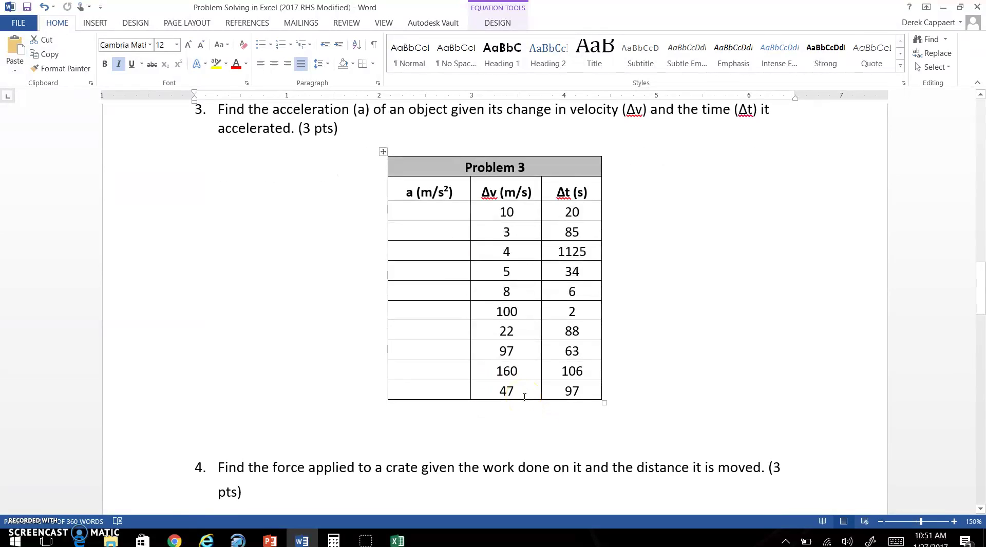
scroll(524, 397, up, 6)
scroll(524, 397, down, 10)
scroll(525, 397, up, 2)
click(596, 389)
click(730, 386)
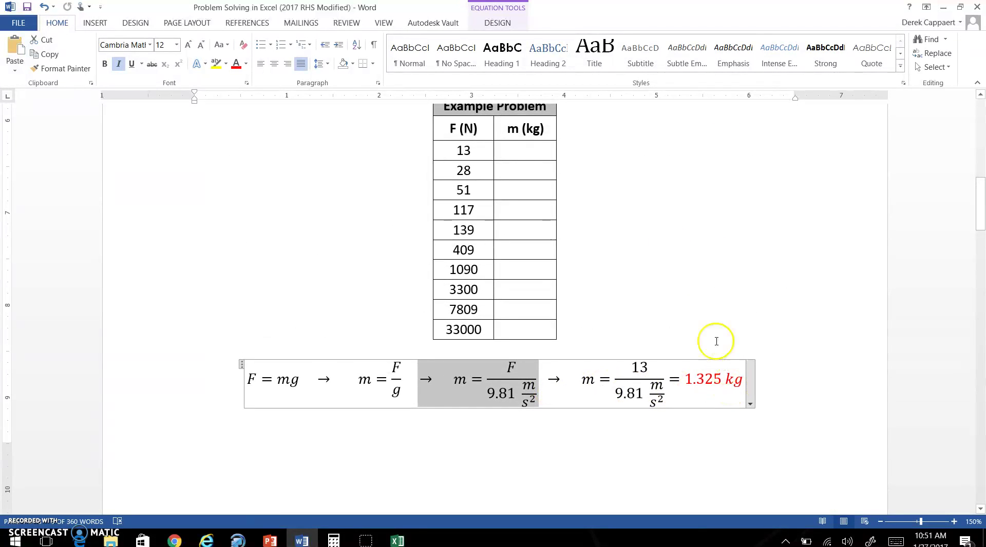
click(943, 7)
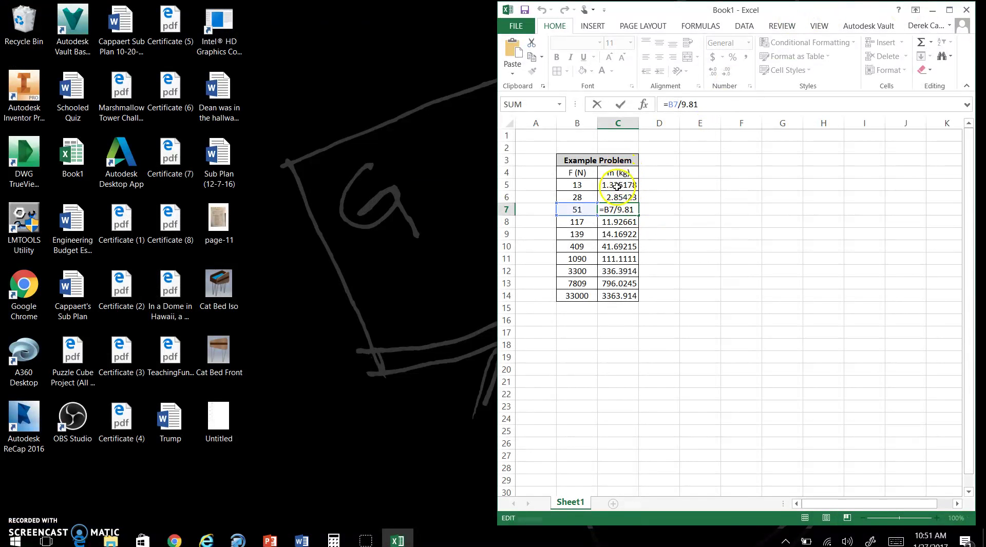